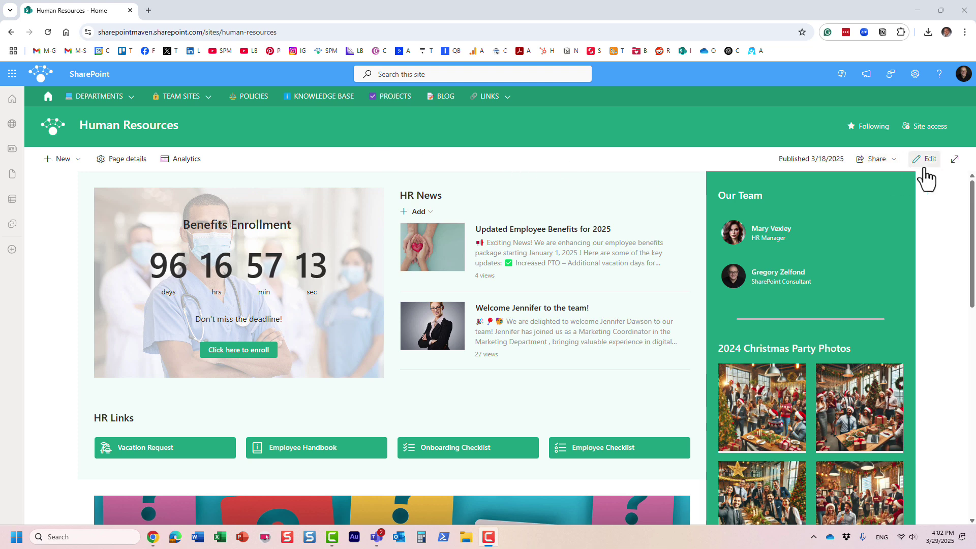
# - Scroll through the Human Resources home page and return to the top
pyautogui.moveTo(972, 208); pyautogui.dragTo(949, 312)
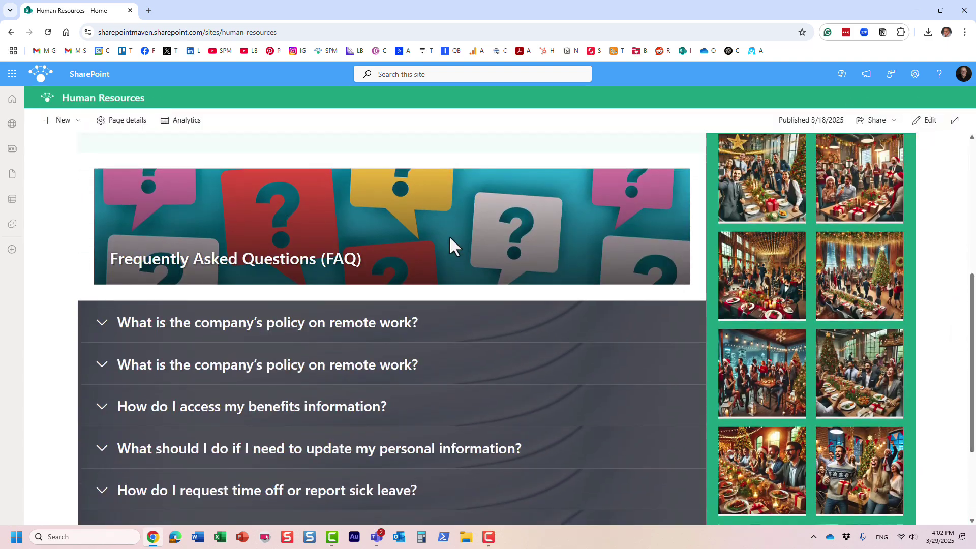
pyautogui.scroll(-2, 450, 239)
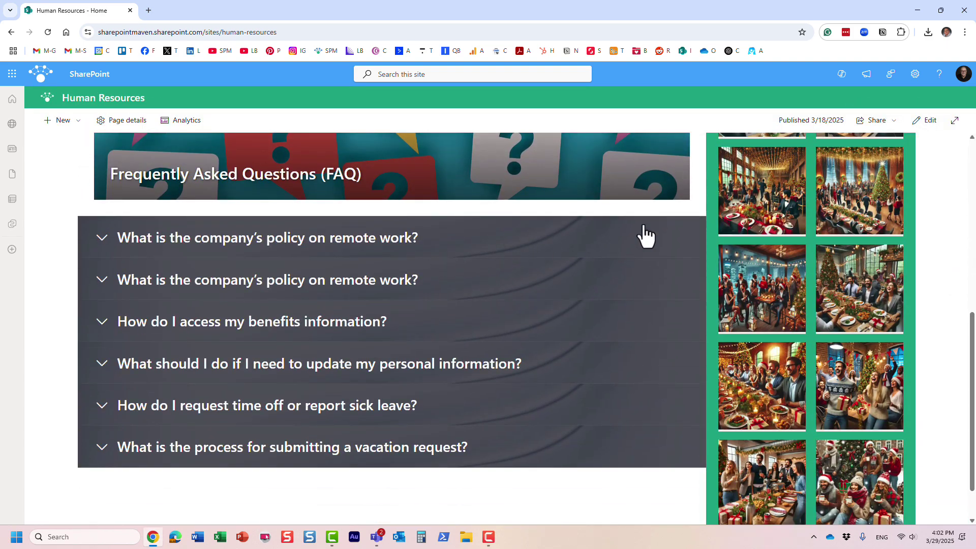
pyautogui.scroll(2, 713, 229)
pyautogui.scroll(5, 716, 232)
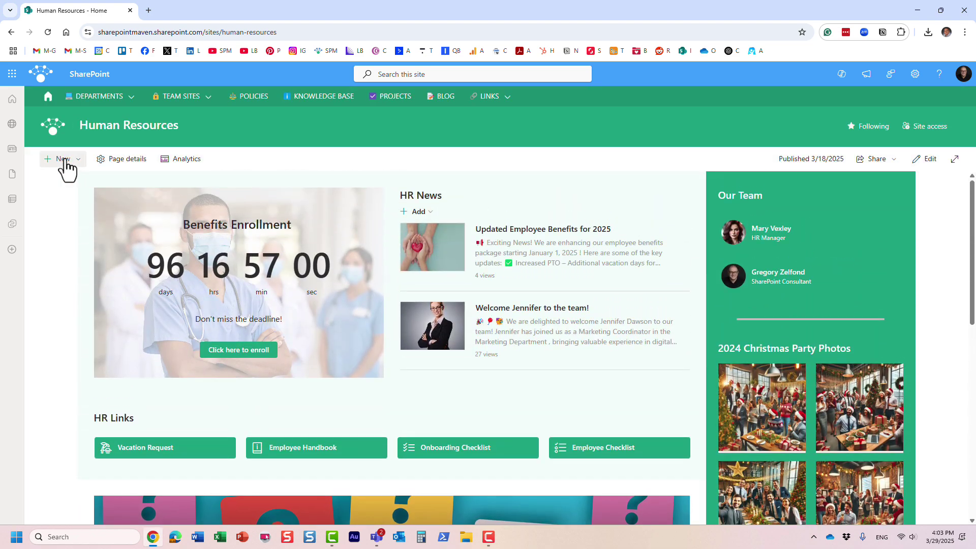
# - Create a new site page from the Blank template and close the Toolbox
pyautogui.click(63, 161)
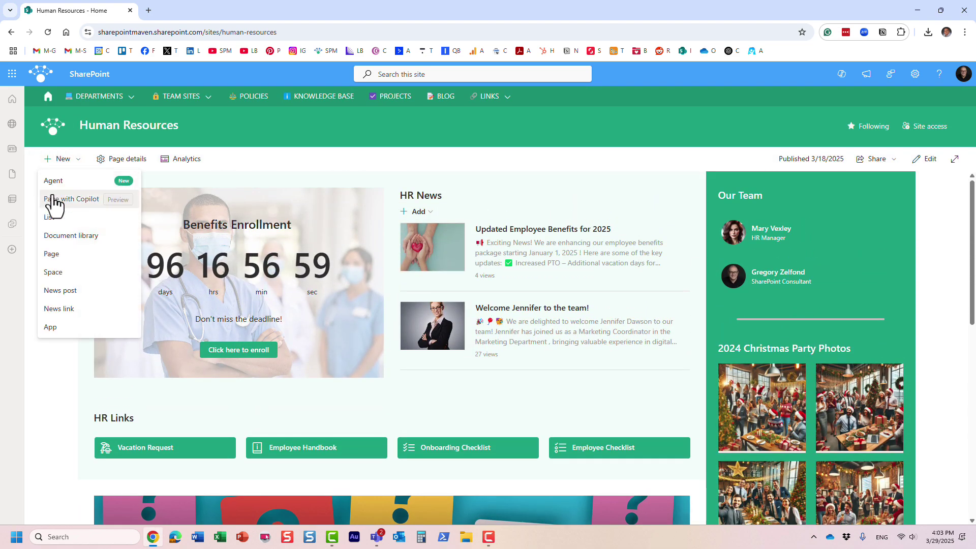
pyautogui.click(65, 270)
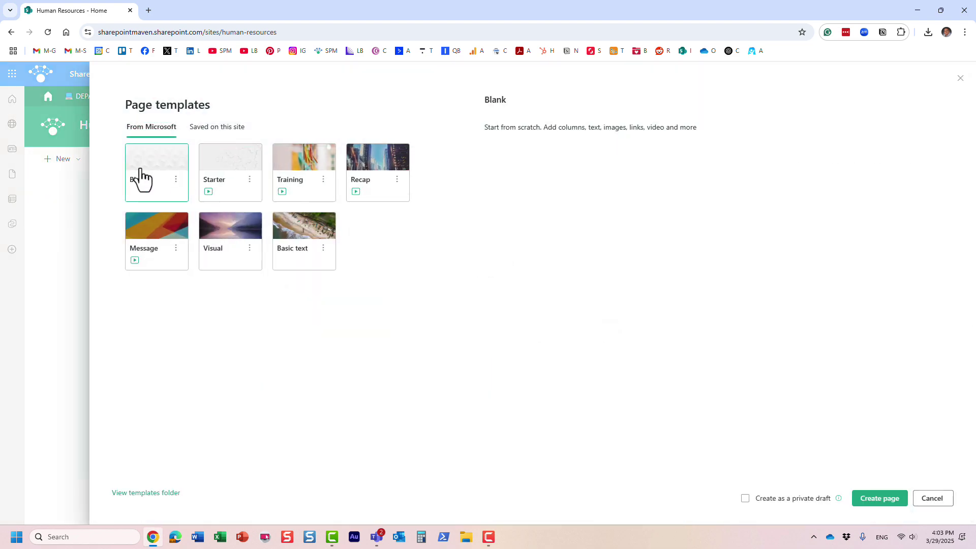
pyautogui.click(876, 499)
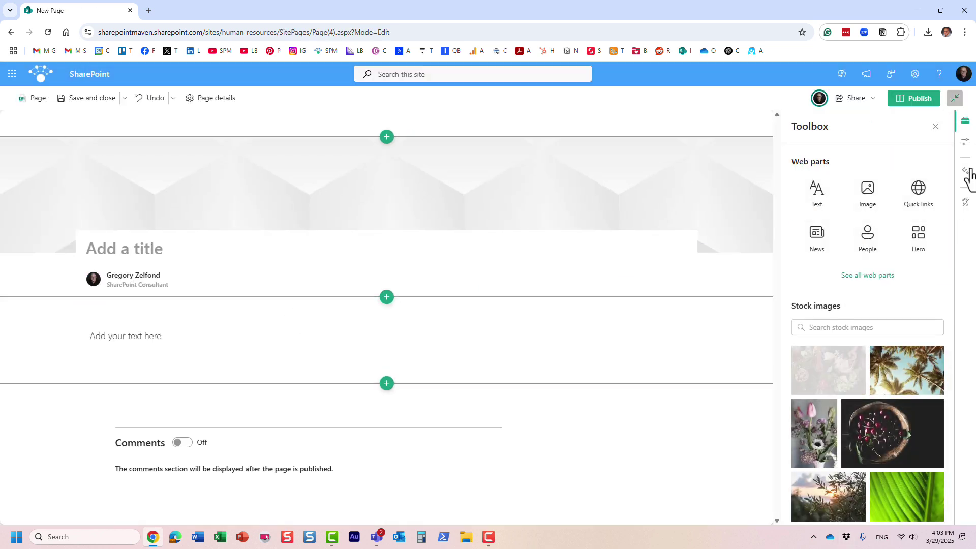
pyautogui.click(934, 128)
# - Title the page 'Policy' and delete its empty text section
pyautogui.click(209, 250)
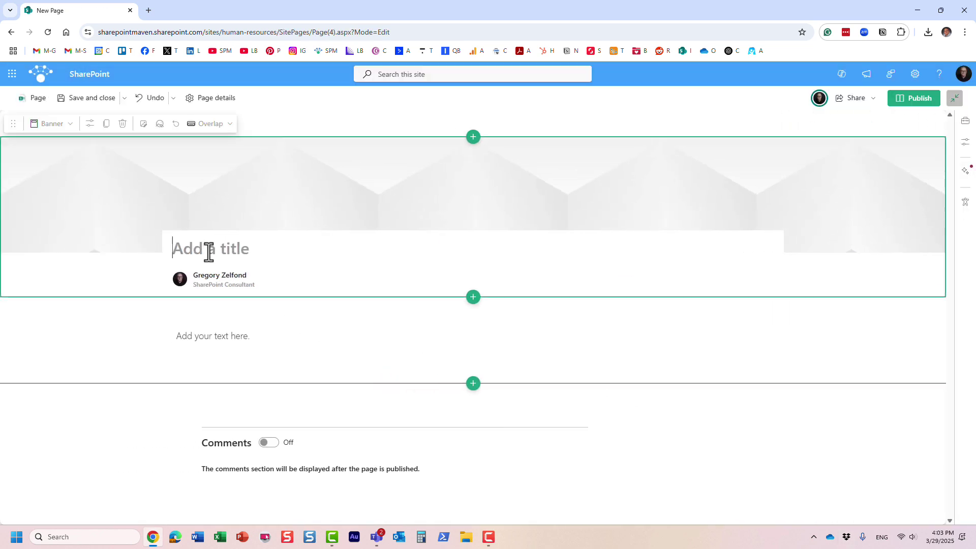
pyautogui.write('Pol')
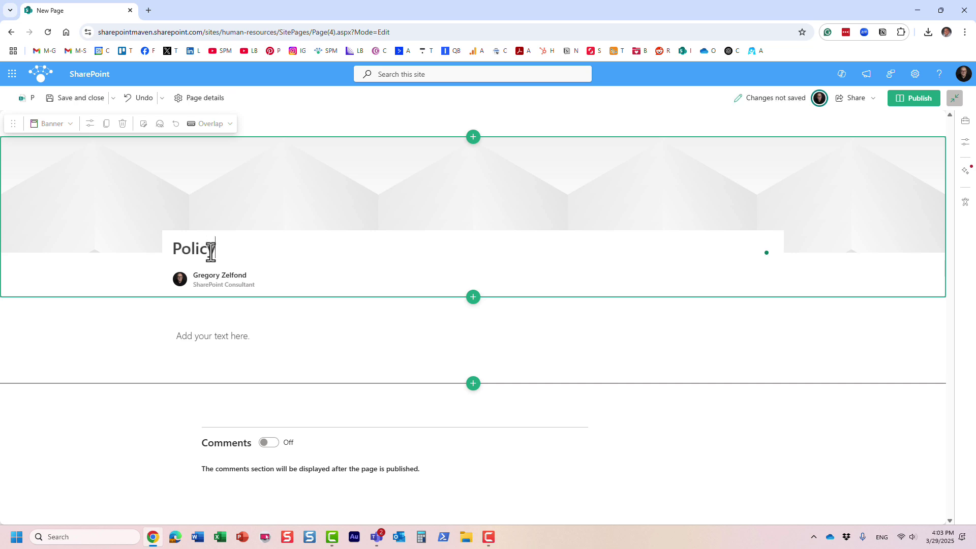
pyautogui.write('icy')
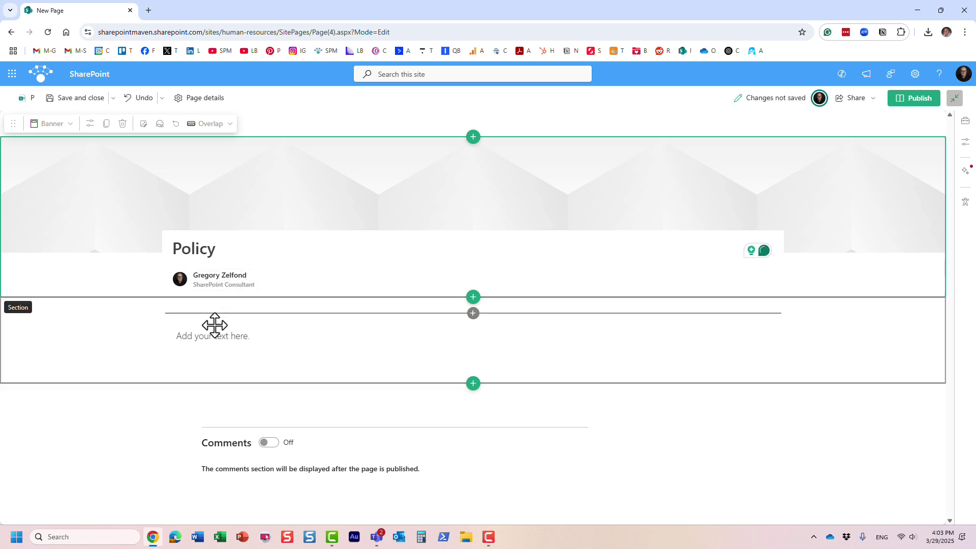
pyautogui.click(197, 338)
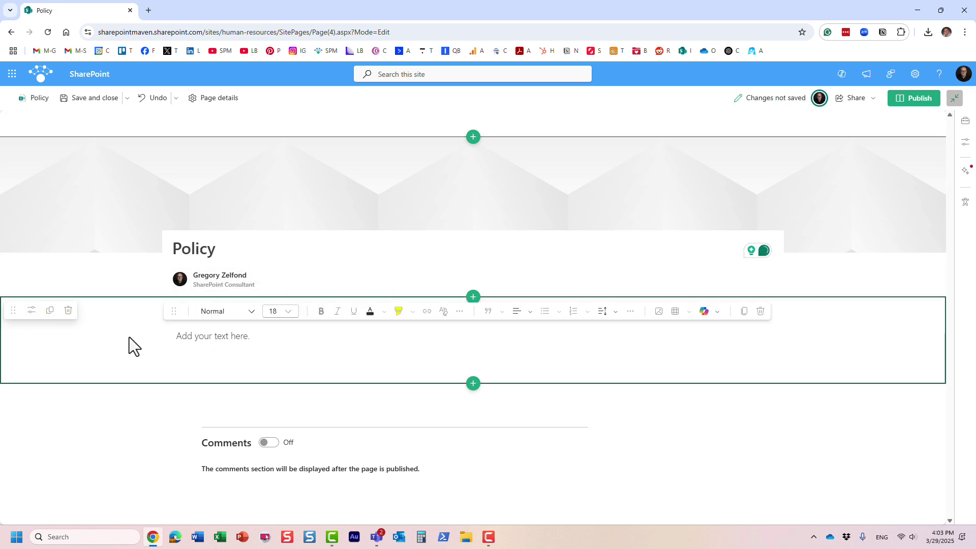
pyautogui.click(105, 342)
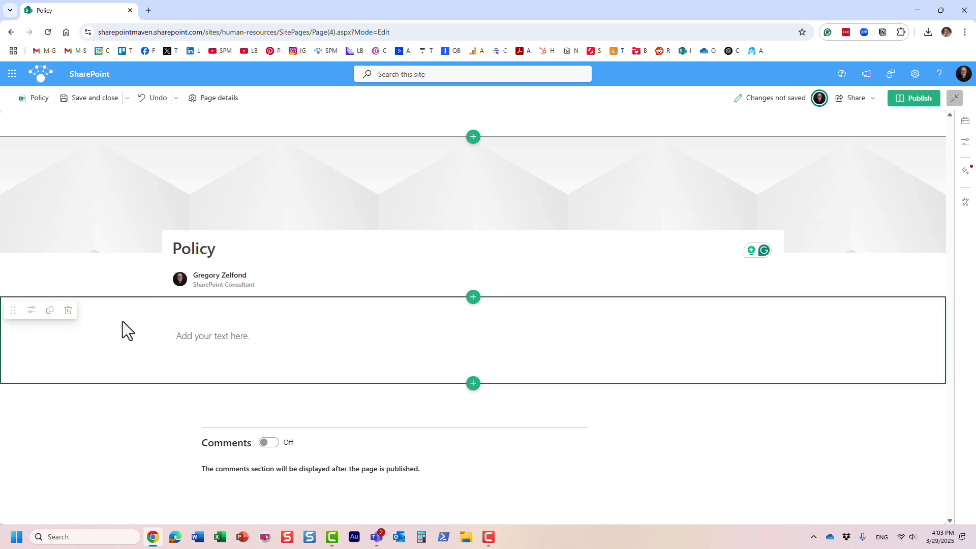
pyautogui.click(69, 311)
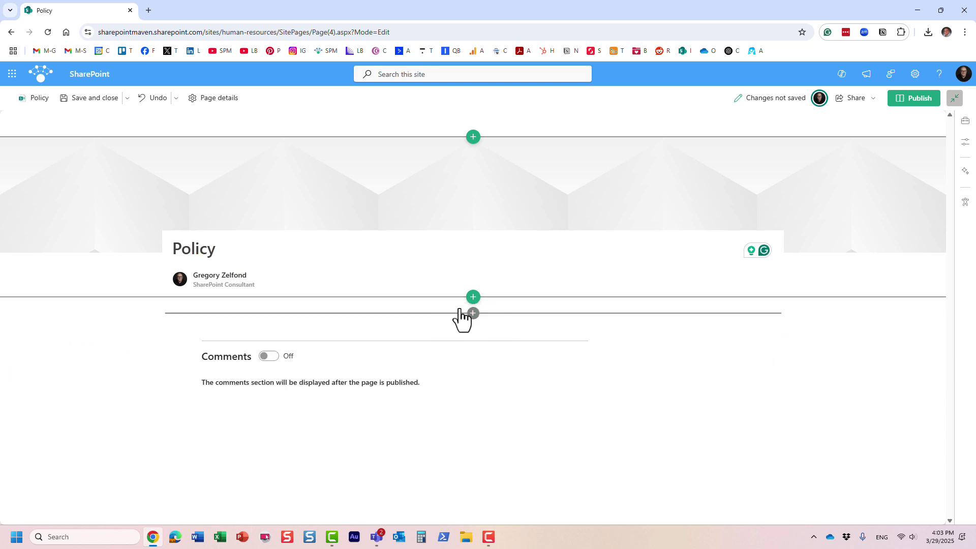
# - Add a File and media web part showing the recent Employee Code of Conduct Policy PDF
pyautogui.click(474, 313)
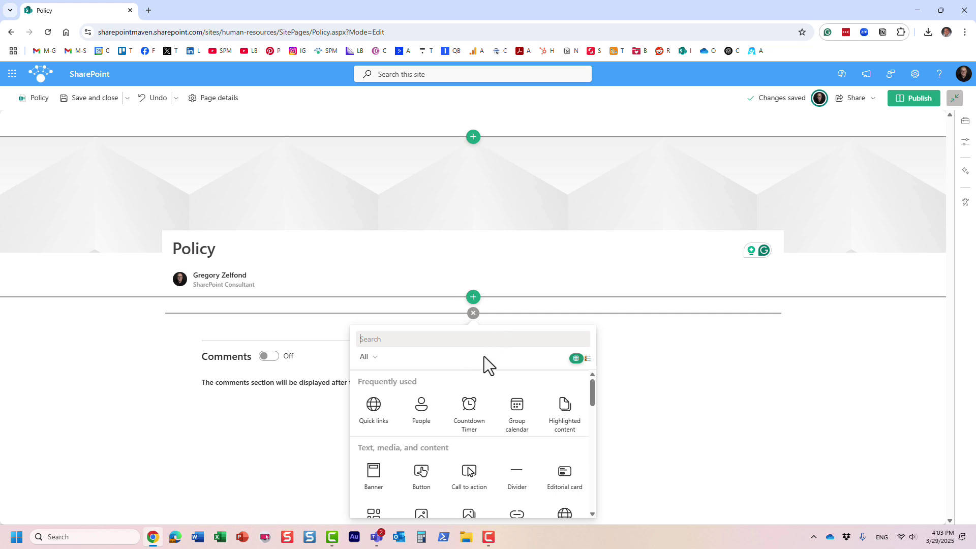
pyautogui.write('file')
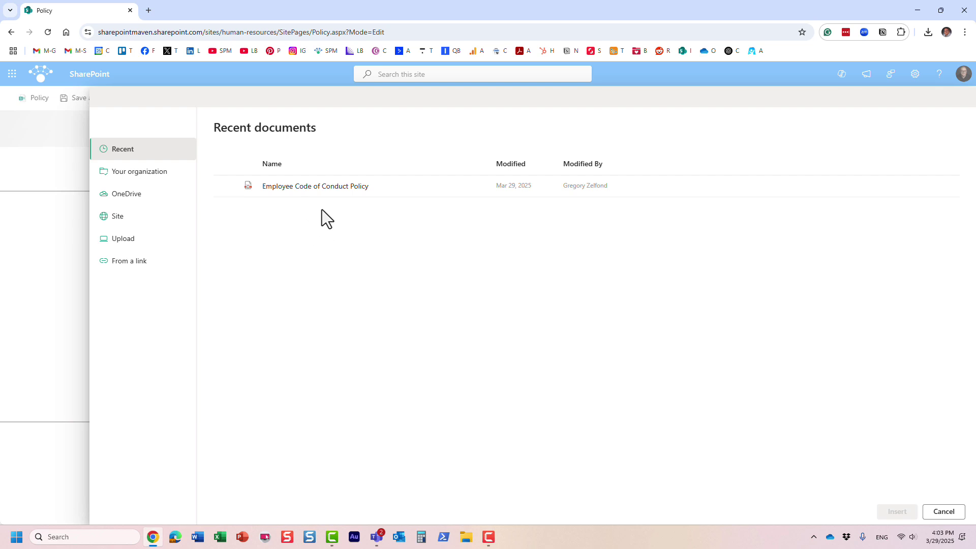
pyautogui.click(223, 187)
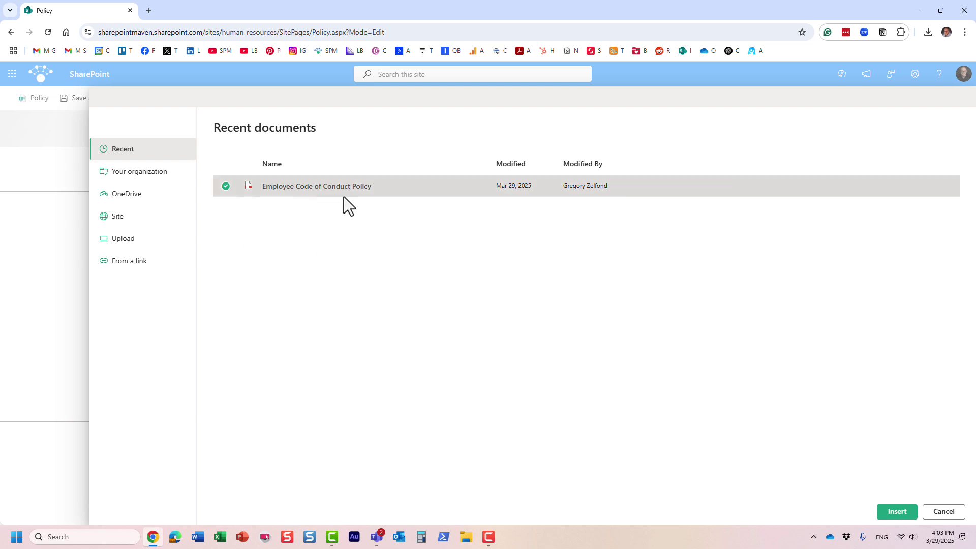
pyautogui.click(895, 512)
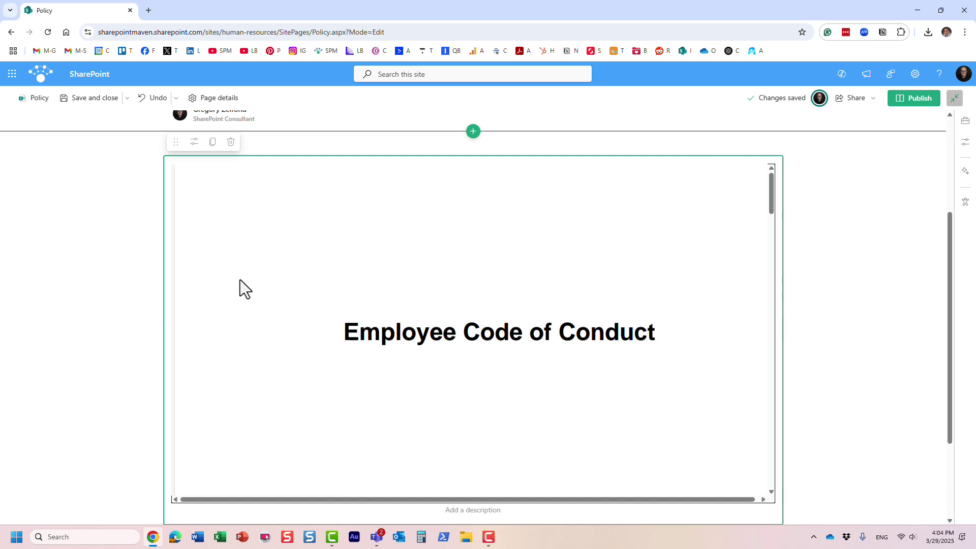
# - Publish the Policy page and scroll the embedded PDF down to Conflicts of Interest
pyautogui.click(920, 102)
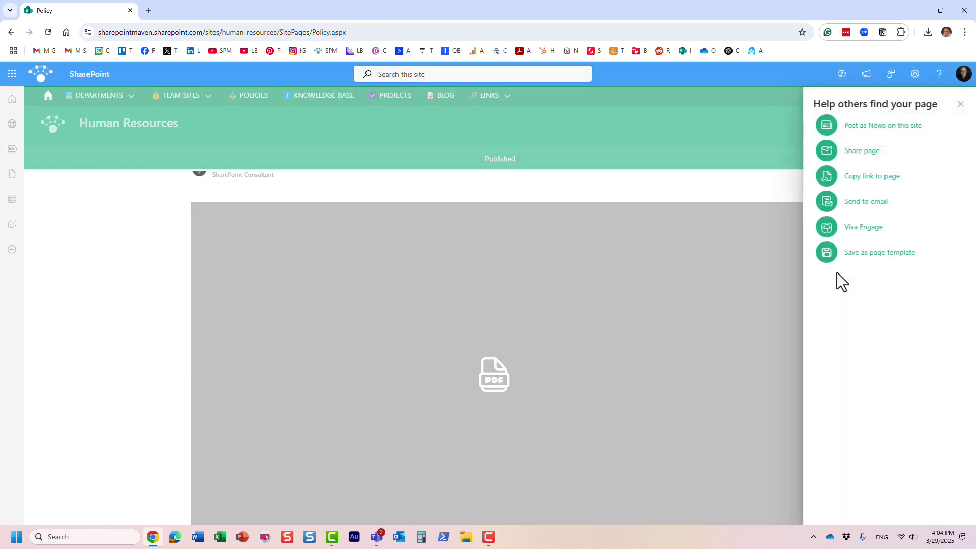
pyautogui.click(961, 104)
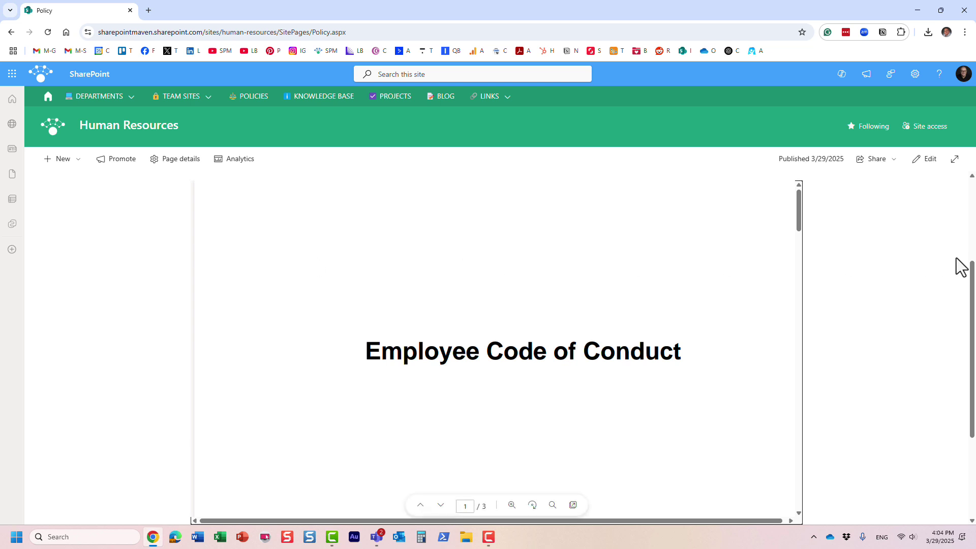
pyautogui.moveTo(972, 300); pyautogui.dragTo(971, 211)
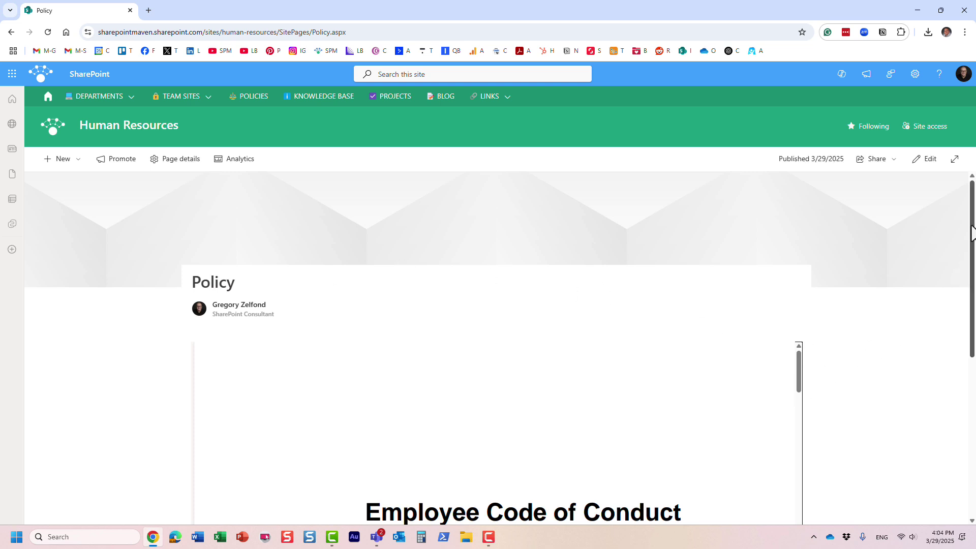
pyautogui.moveTo(972, 240); pyautogui.dragTo(971, 303)
pyautogui.moveTo(954, 260)
pyautogui.mouseDown()
pyautogui.moveTo(955, 320)
pyautogui.moveTo(955, 279)
pyautogui.mouseUp()
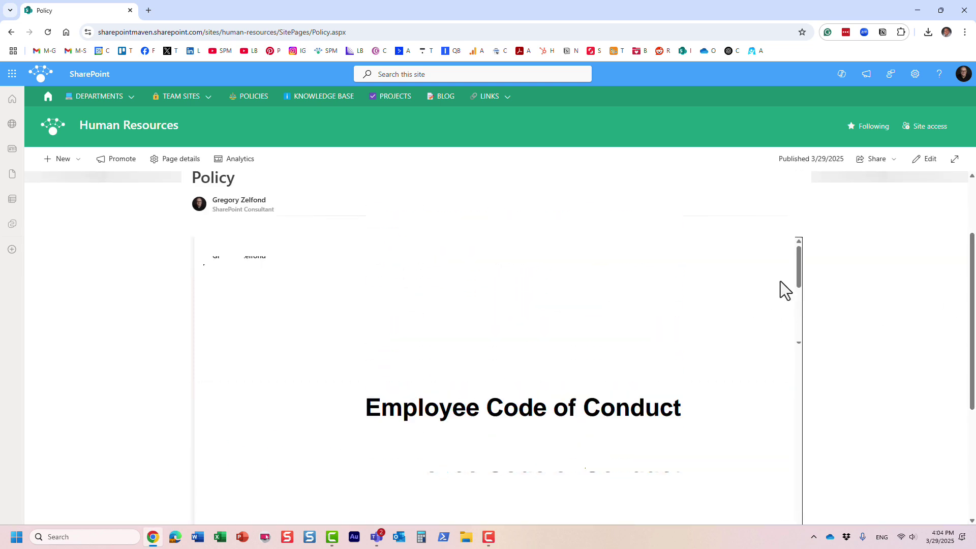
pyautogui.moveTo(796, 268); pyautogui.dragTo(810, 404)
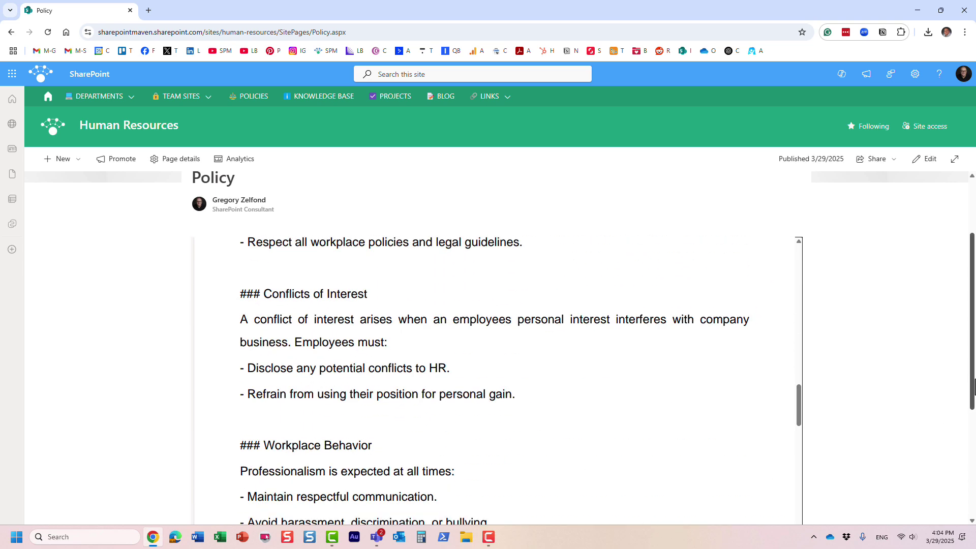
pyautogui.moveTo(973, 389); pyautogui.dragTo(965, 284)
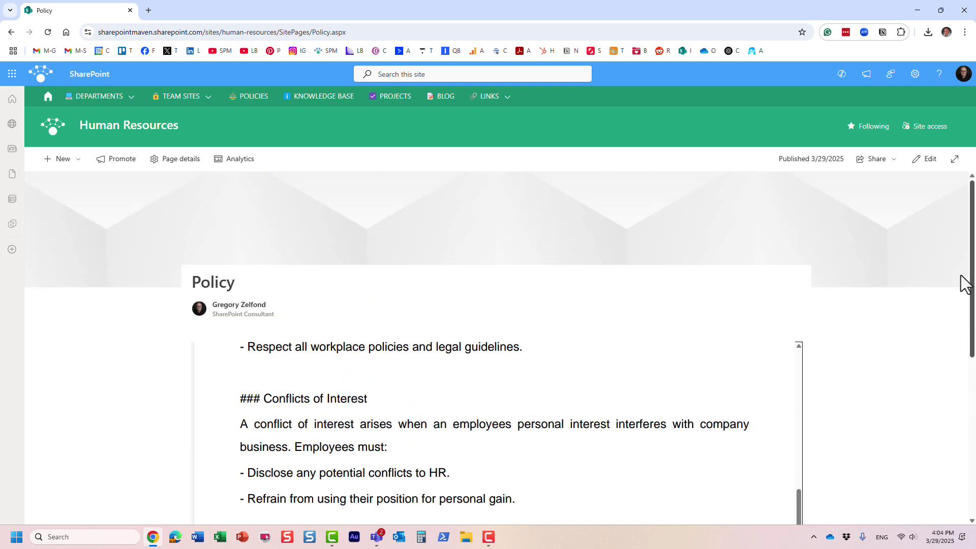
# - Reopen the page for editing and switch the PDF's section to three columns
pyautogui.click(918, 161)
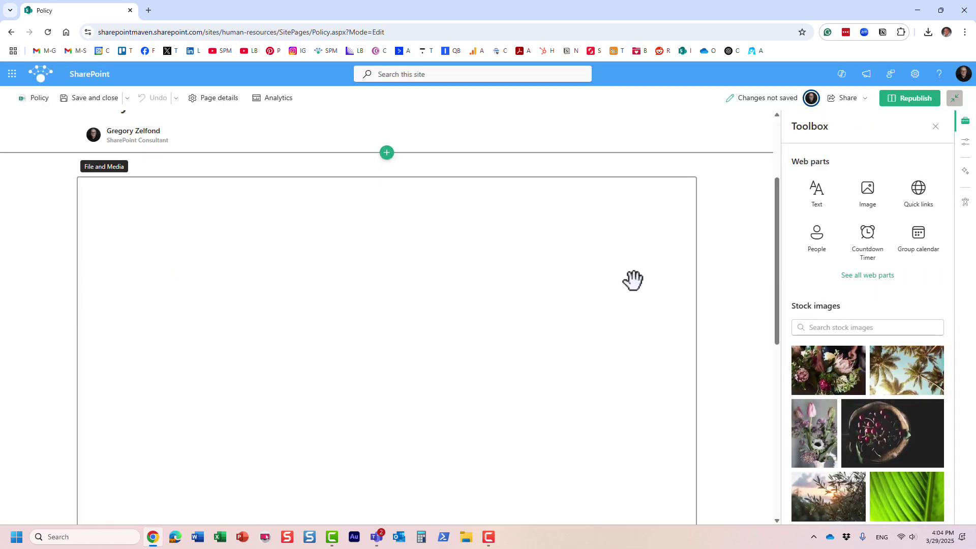
pyautogui.click(935, 127)
pyautogui.click(97, 231)
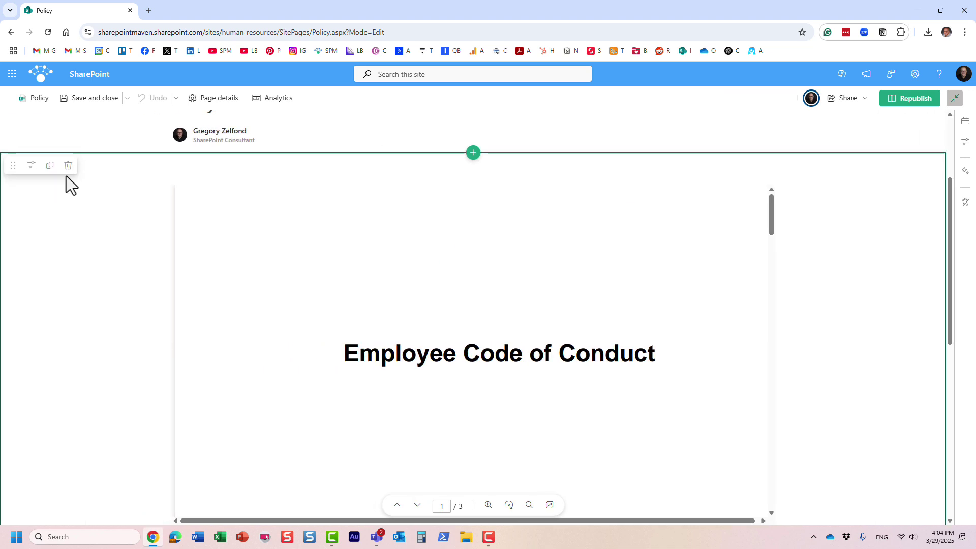
pyautogui.click(32, 165)
pyautogui.click(869, 194)
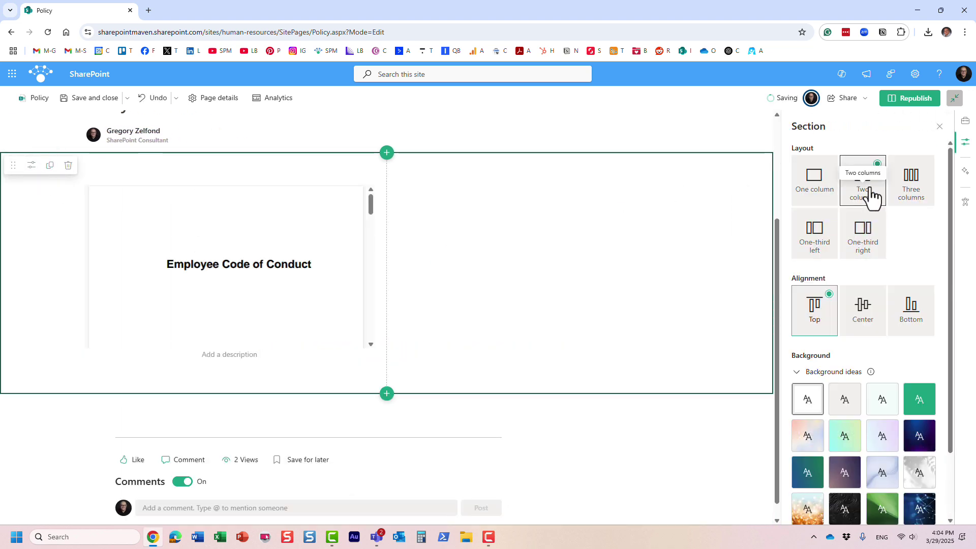
pyautogui.click(922, 197)
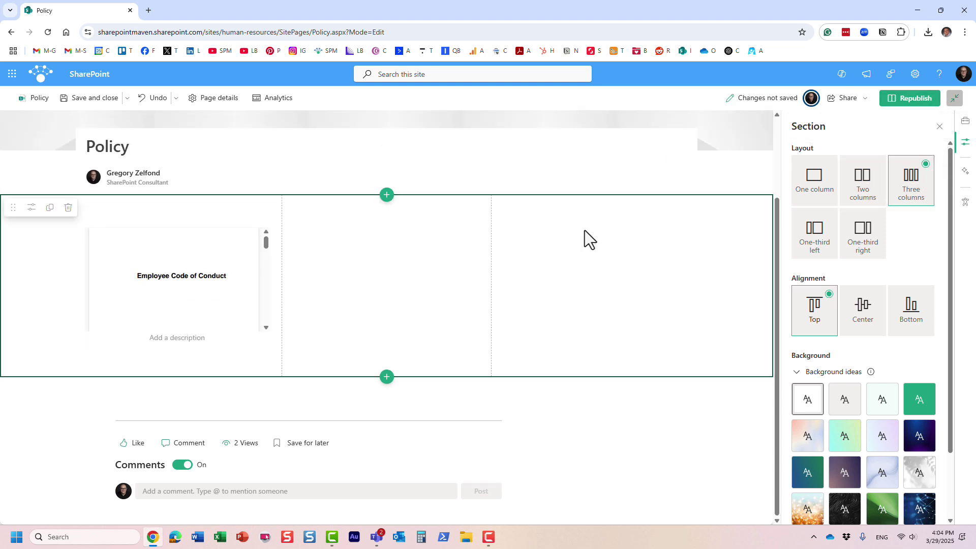
# - Republish the Policy page with the three-column layout
pyautogui.click(919, 99)
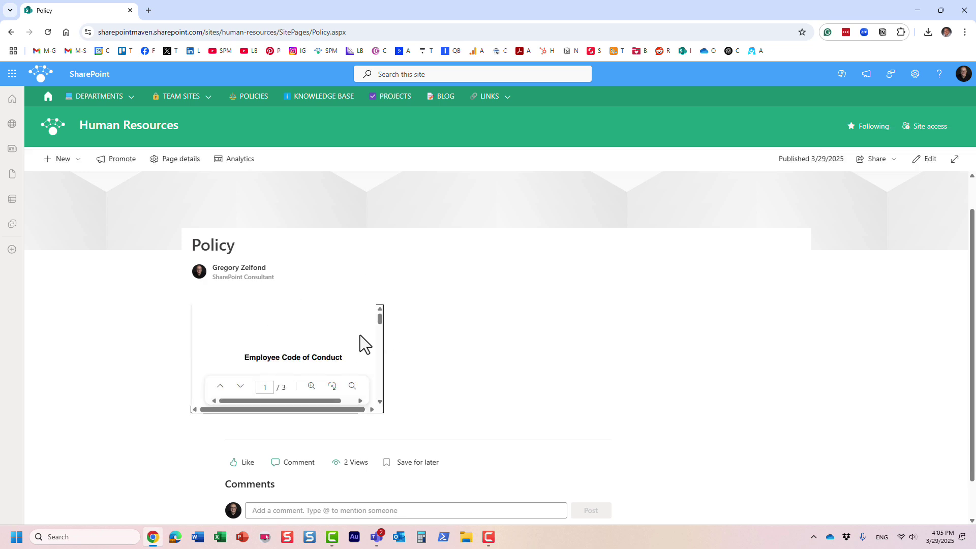
pyautogui.moveTo(380, 320)
pyautogui.mouseDown()
pyautogui.moveTo(380, 387)
pyautogui.moveTo(383, 317)
pyautogui.mouseUp()
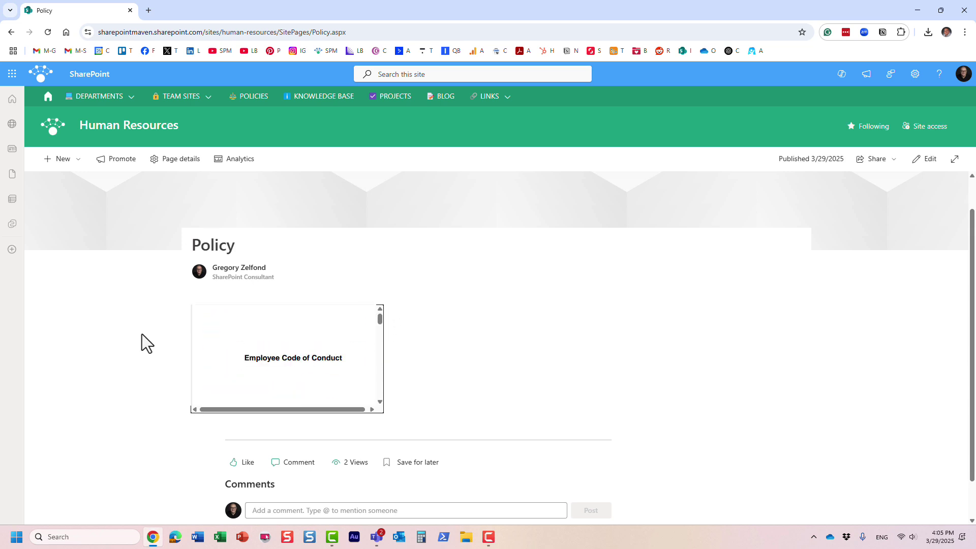
pyautogui.moveTo(337, 304)
# - Edit the page again and add a File and Media web part to the middle column
pyautogui.click(926, 159)
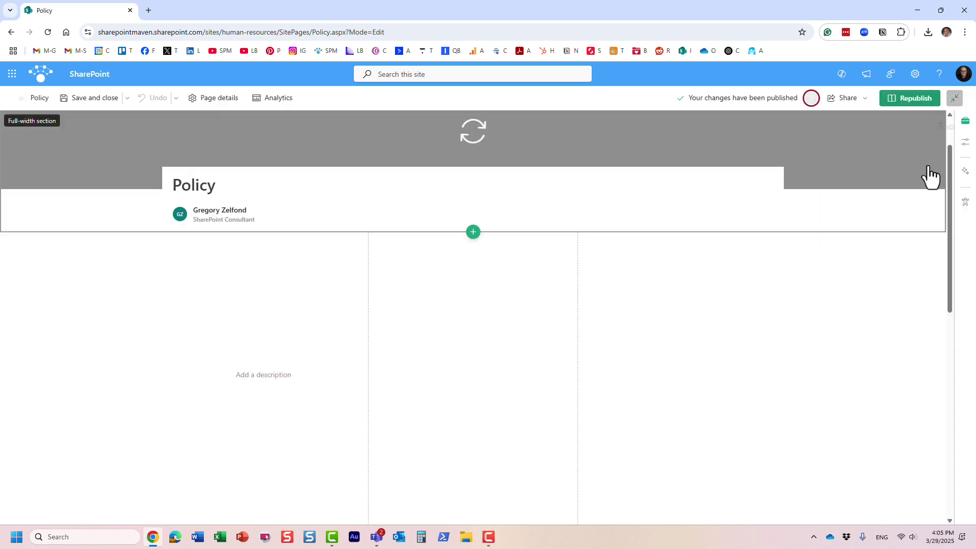
pyautogui.click(938, 127)
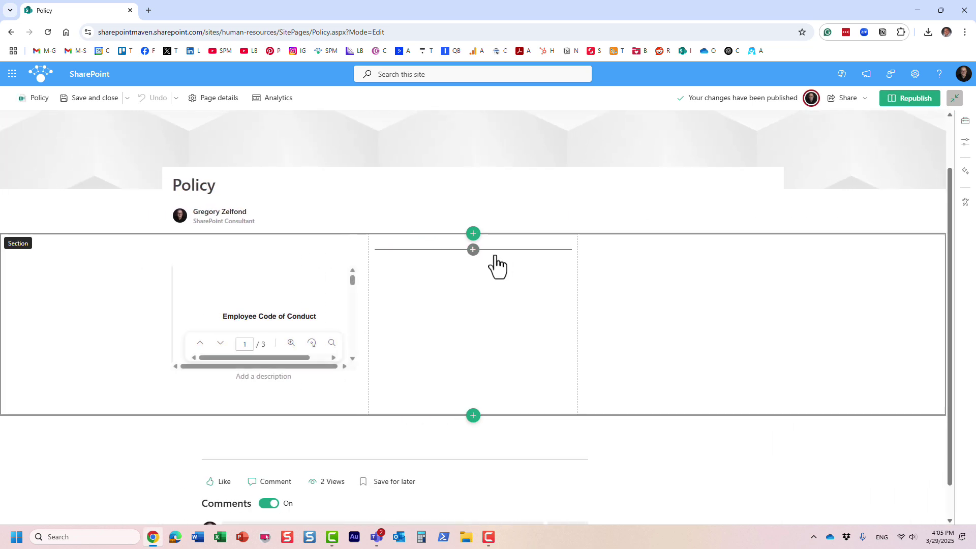
pyautogui.click(473, 250)
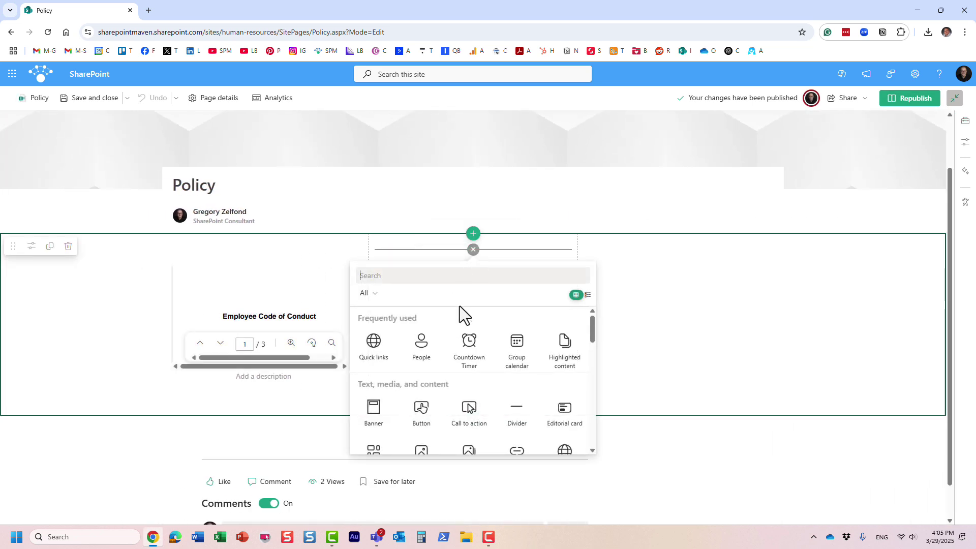
pyautogui.write('fil')
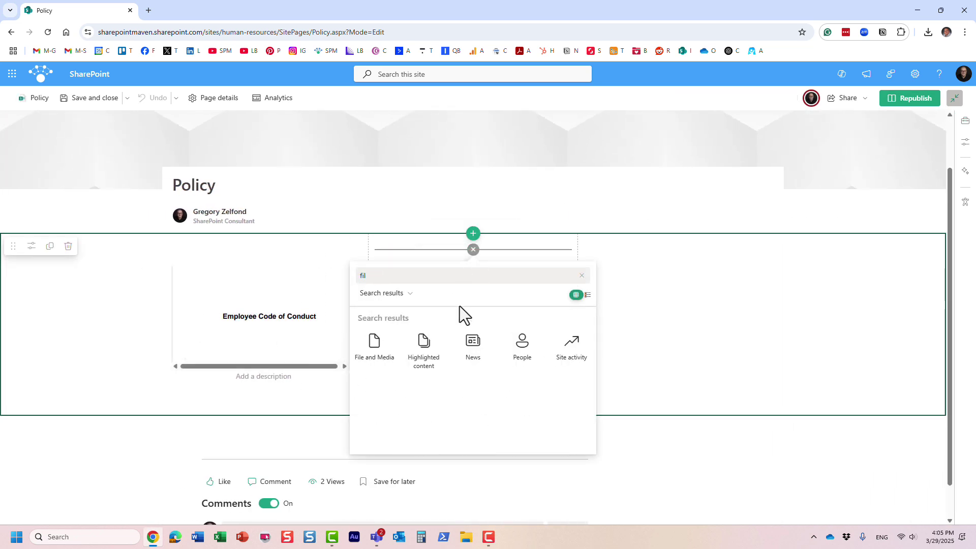
pyautogui.click(379, 356)
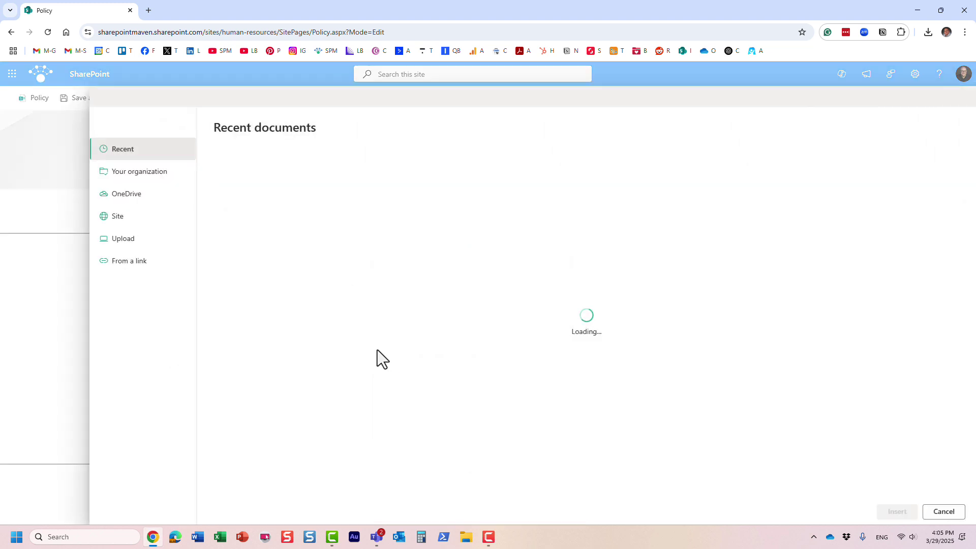
# - Embed Test Doc 1.docx from the site's Documents > Life Insurance folder
pyautogui.click(134, 222)
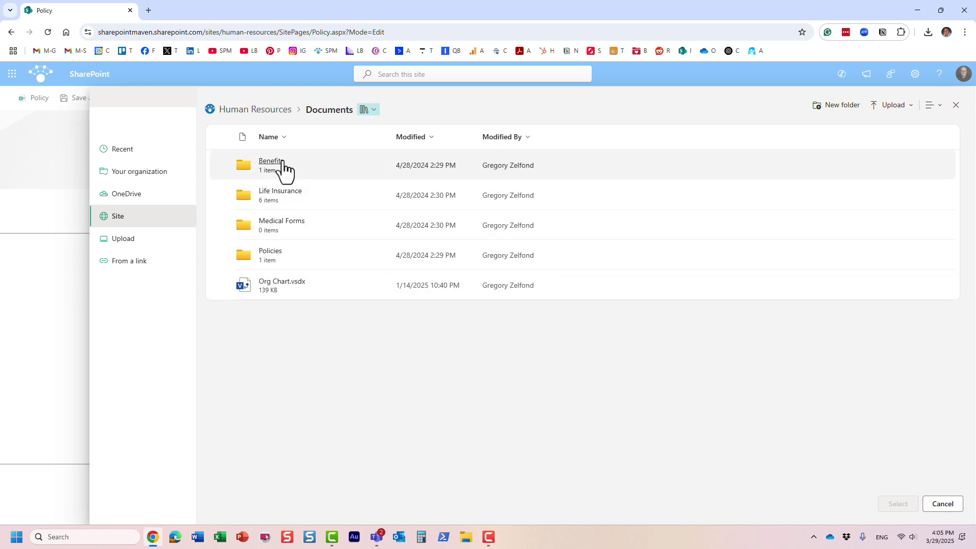
pyautogui.click(283, 198)
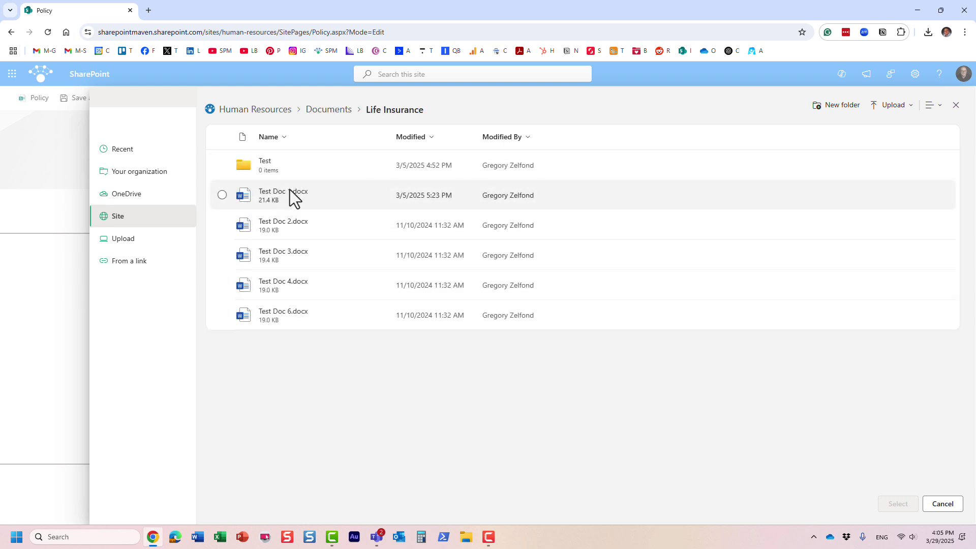
pyautogui.click(268, 162)
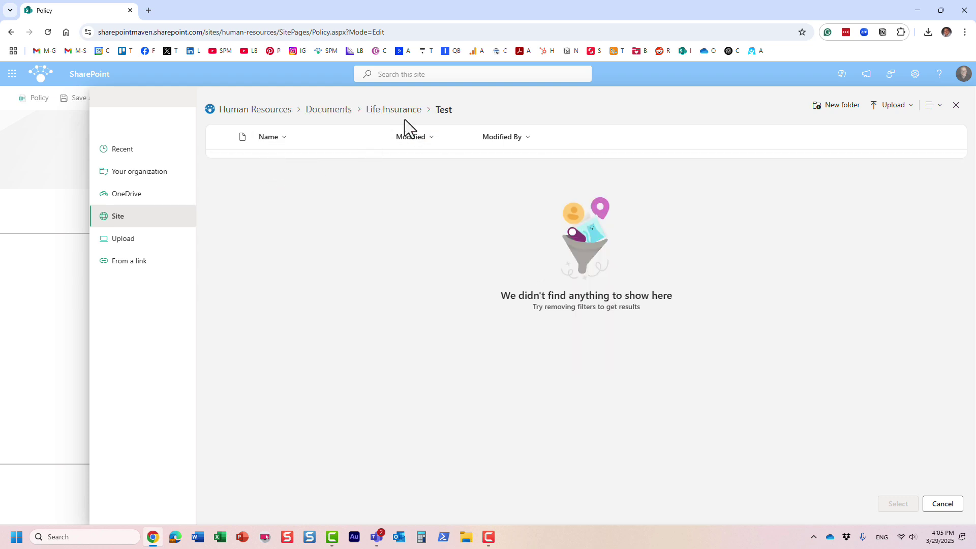
pyautogui.click(405, 112)
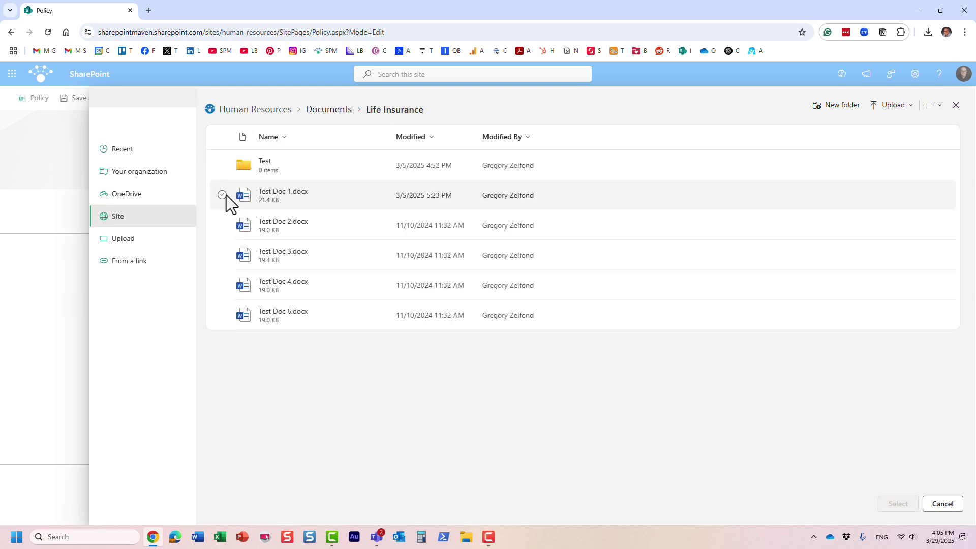
pyautogui.click(231, 196)
pyautogui.click(897, 506)
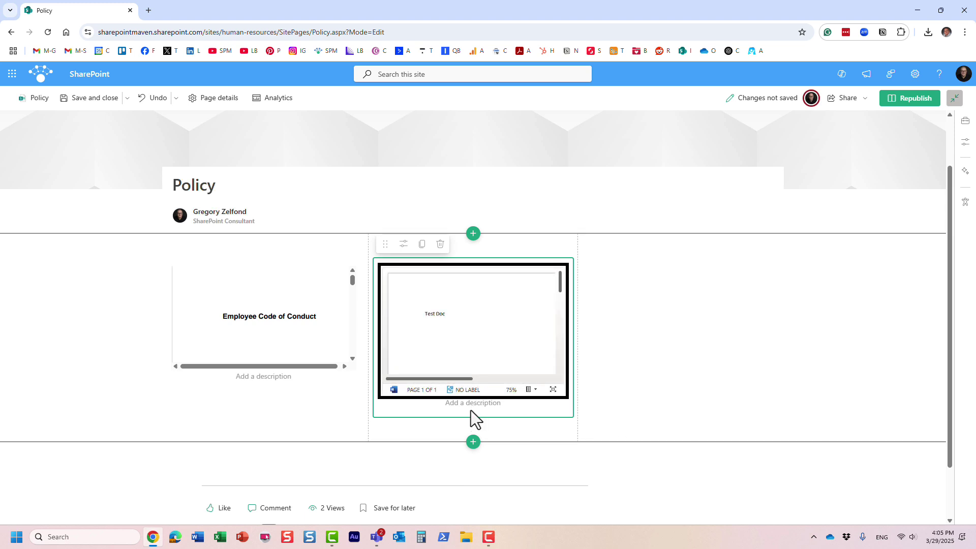
# - Caption the PDF 'Policy' and republish the page
pyautogui.click(266, 377)
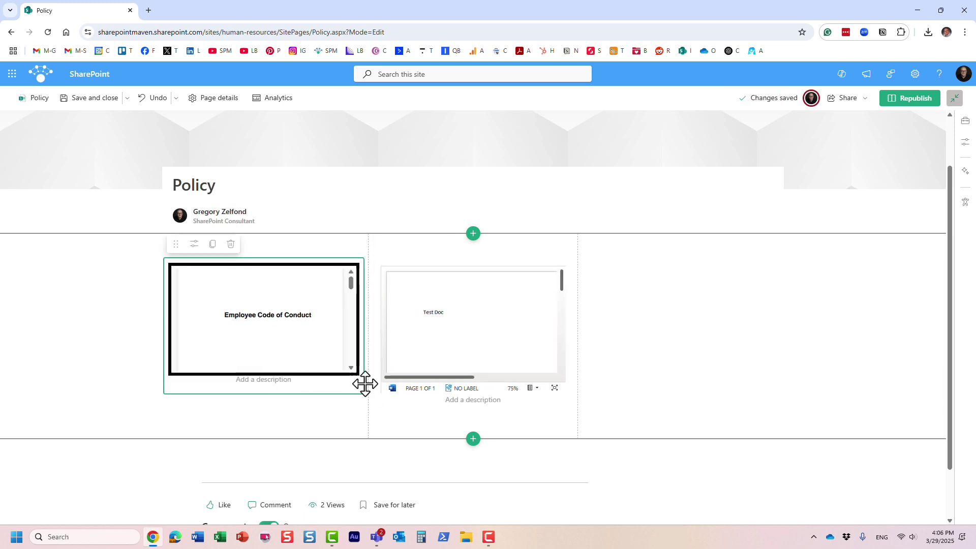
pyautogui.write('Policy')
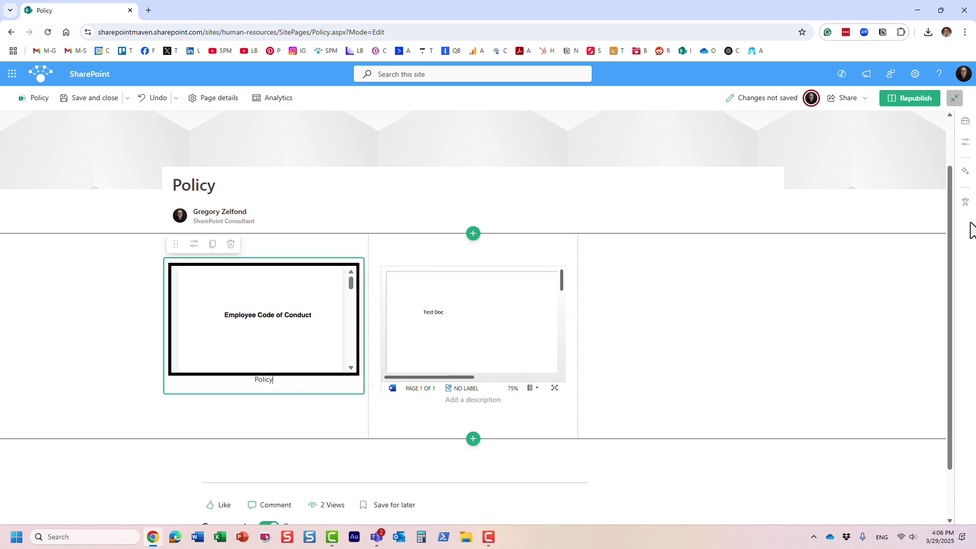
pyautogui.click(907, 99)
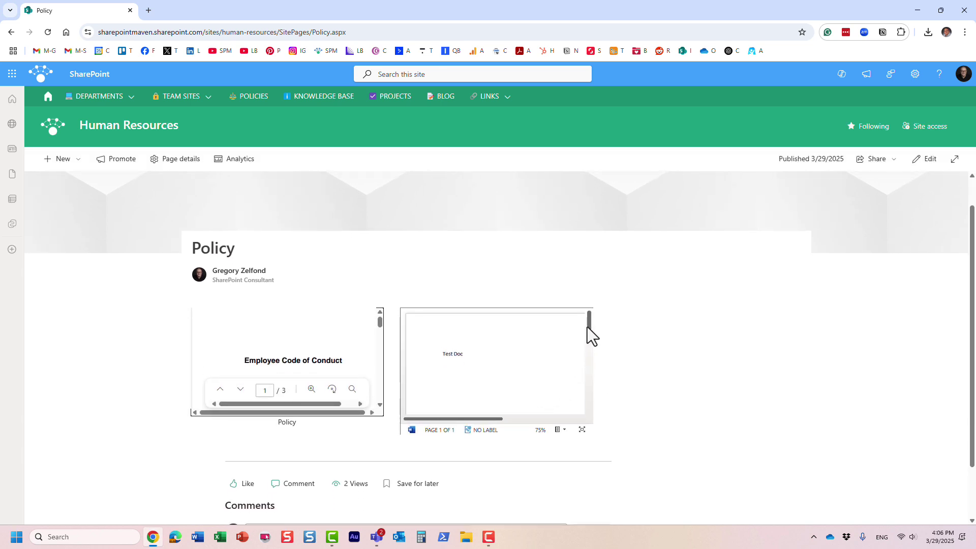
pyautogui.moveTo(589, 331); pyautogui.dragTo(594, 303)
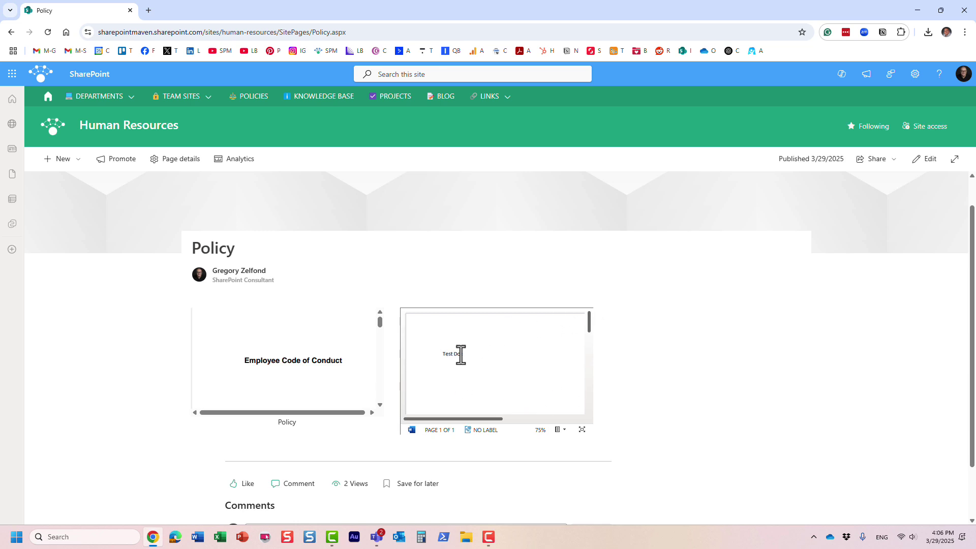